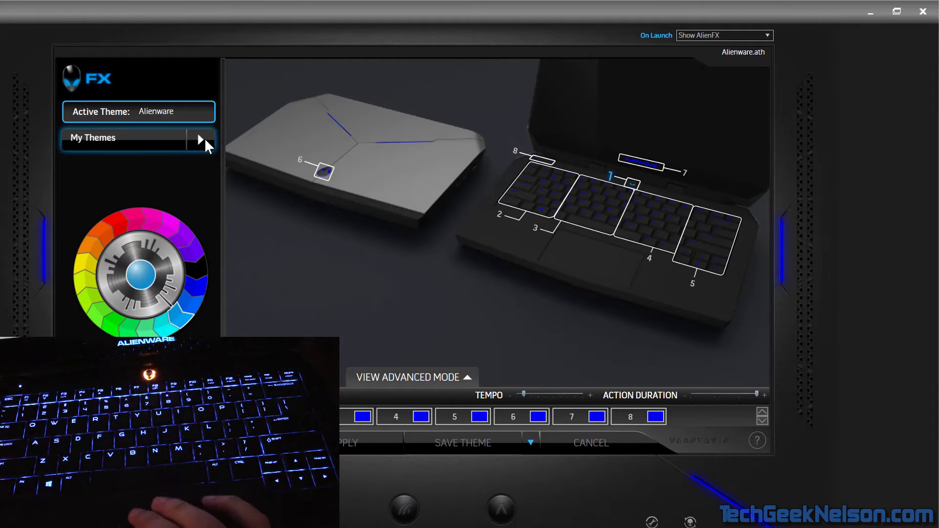
Step: Pick Basic - Alien Blood from My Themes and apply it to the laptop lights
{"action": "left_click", "coordinate": [208, 139]}
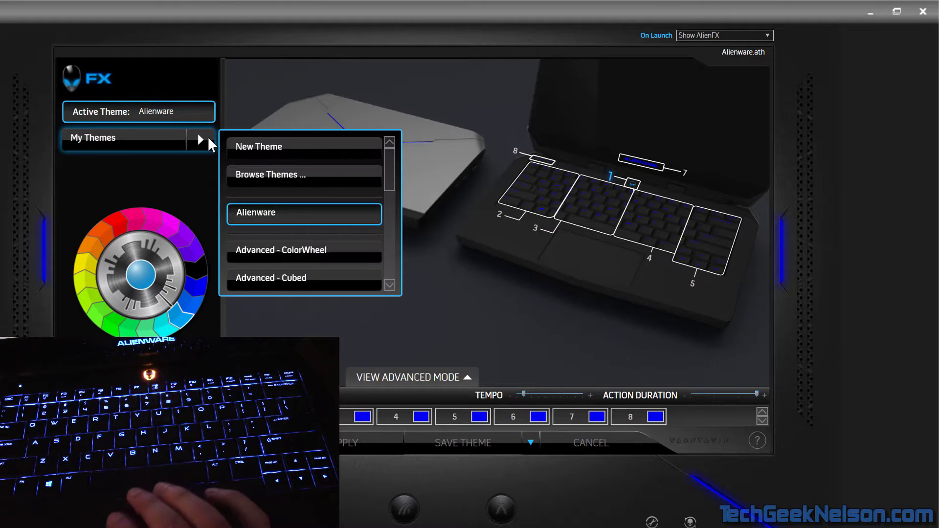
{"action": "scroll", "coordinate": [307, 253], "scroll_direction": "down", "scroll_amount": 2}
{"action": "scroll", "coordinate": [307, 252], "scroll_direction": "down", "scroll_amount": 2}
{"action": "scroll", "coordinate": [306, 253], "scroll_direction": "down", "scroll_amount": 2}
{"action": "scroll", "coordinate": [307, 253], "scroll_direction": "down", "scroll_amount": 1}
{"action": "left_click", "coordinate": [302, 185]}
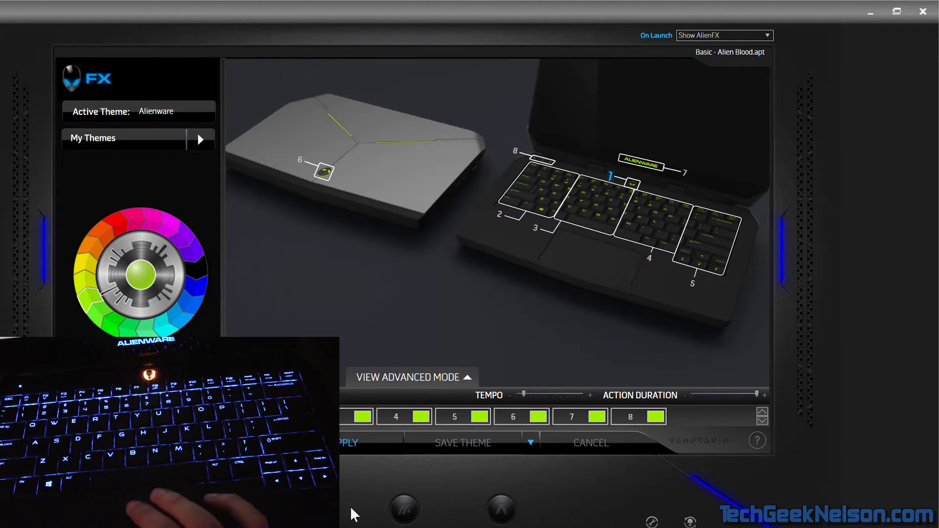
{"action": "left_click", "coordinate": [339, 447]}
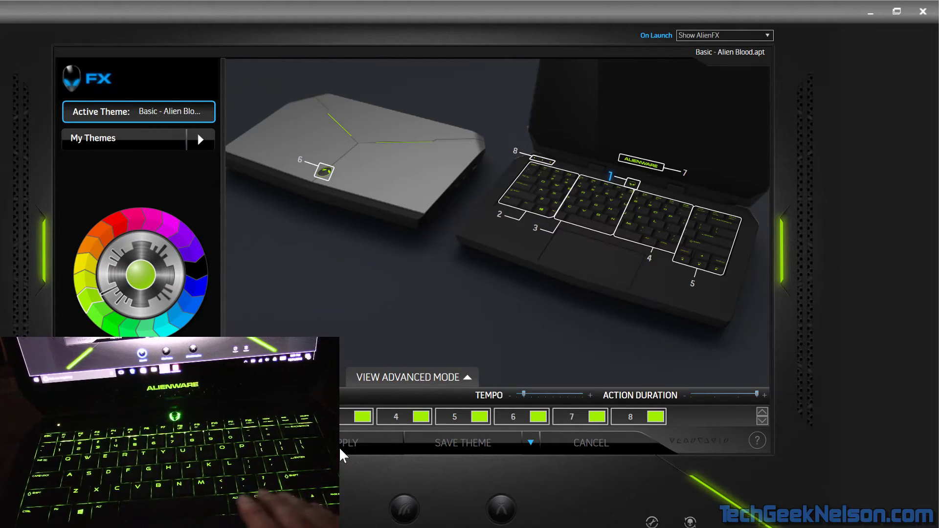
Step: Pick Advanced - Valentine from My Themes and apply it as the active lighting
{"action": "left_click", "coordinate": [206, 138]}
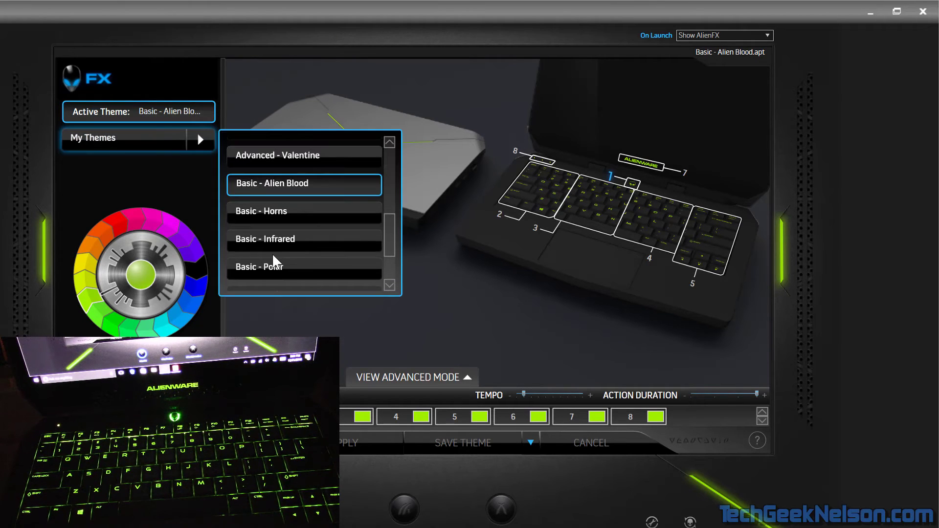
{"action": "scroll", "coordinate": [298, 250], "scroll_direction": "down", "scroll_amount": 1}
{"action": "scroll", "coordinate": [307, 225], "scroll_direction": "up", "scroll_amount": 2}
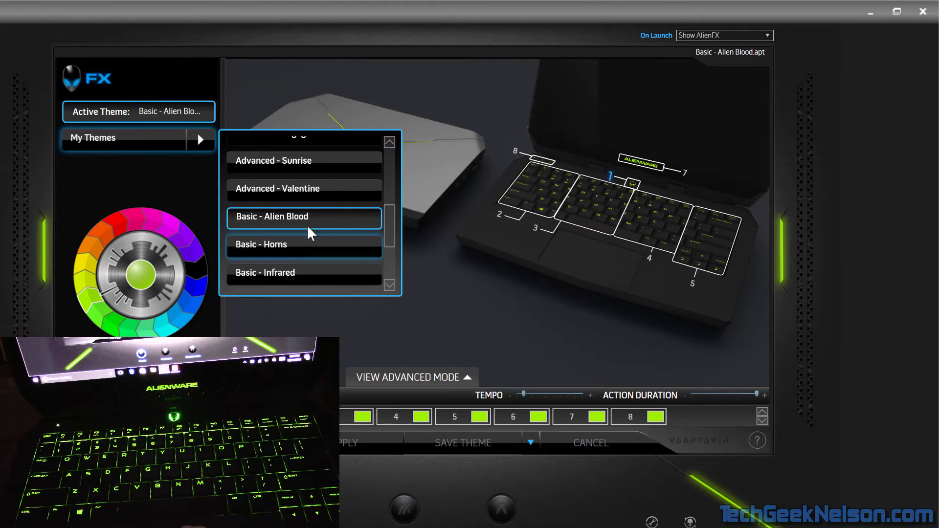
{"action": "left_click", "coordinate": [317, 192]}
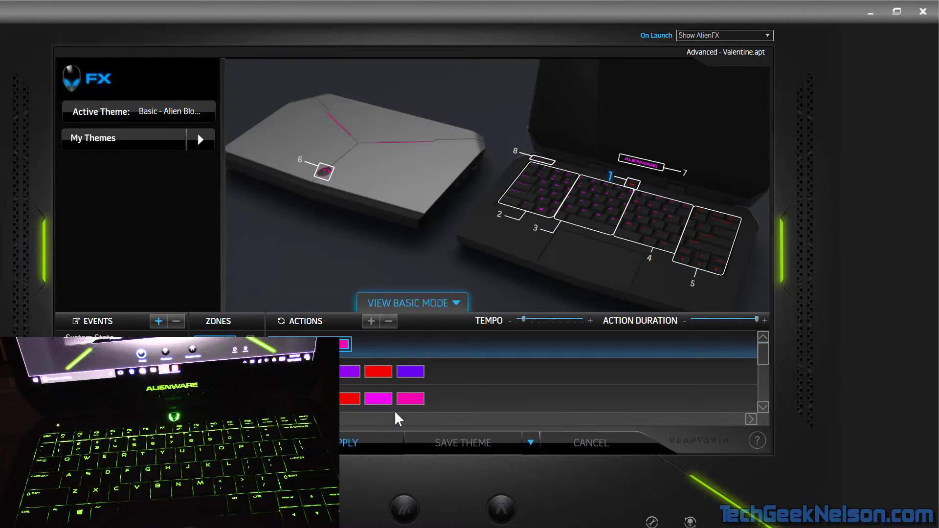
{"action": "left_click", "coordinate": [357, 442]}
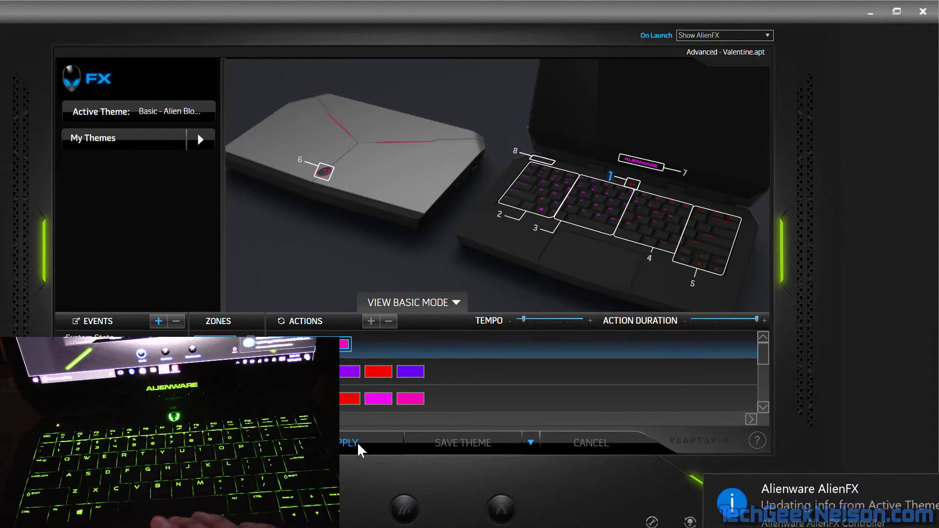